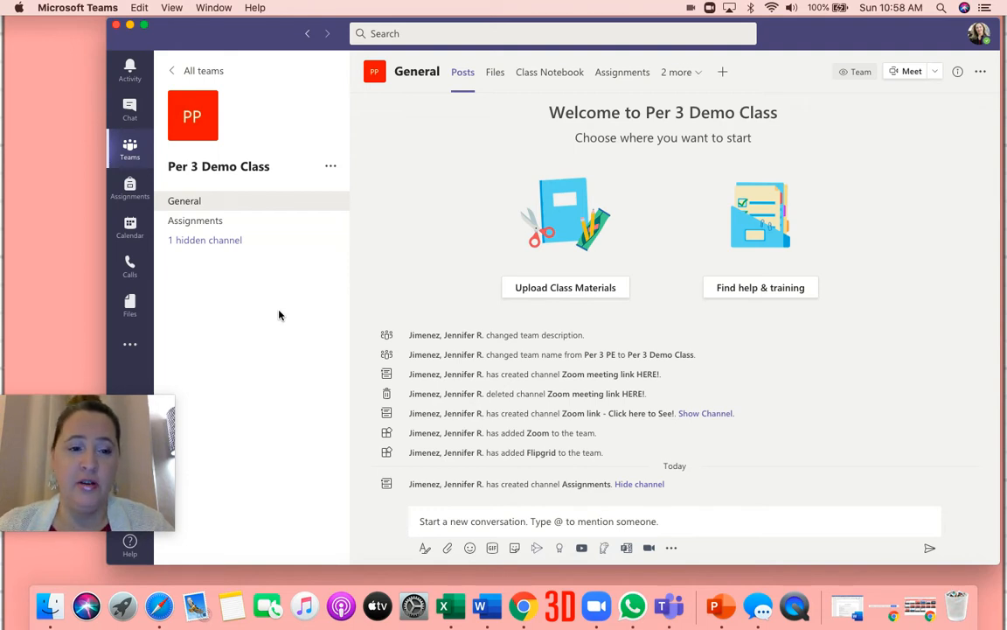
pyautogui.click(208, 224)
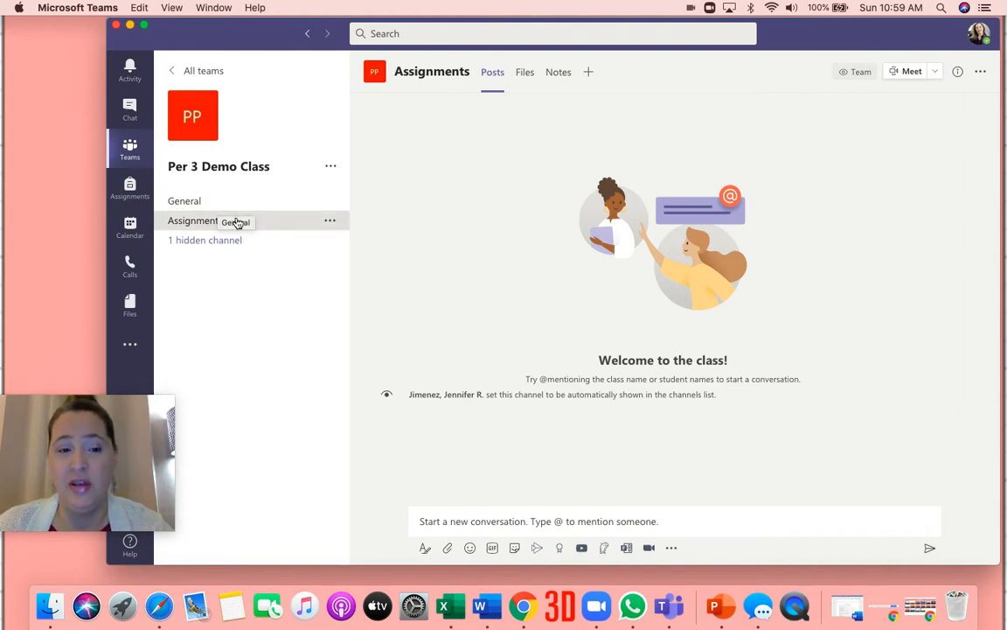
pyautogui.click(333, 167)
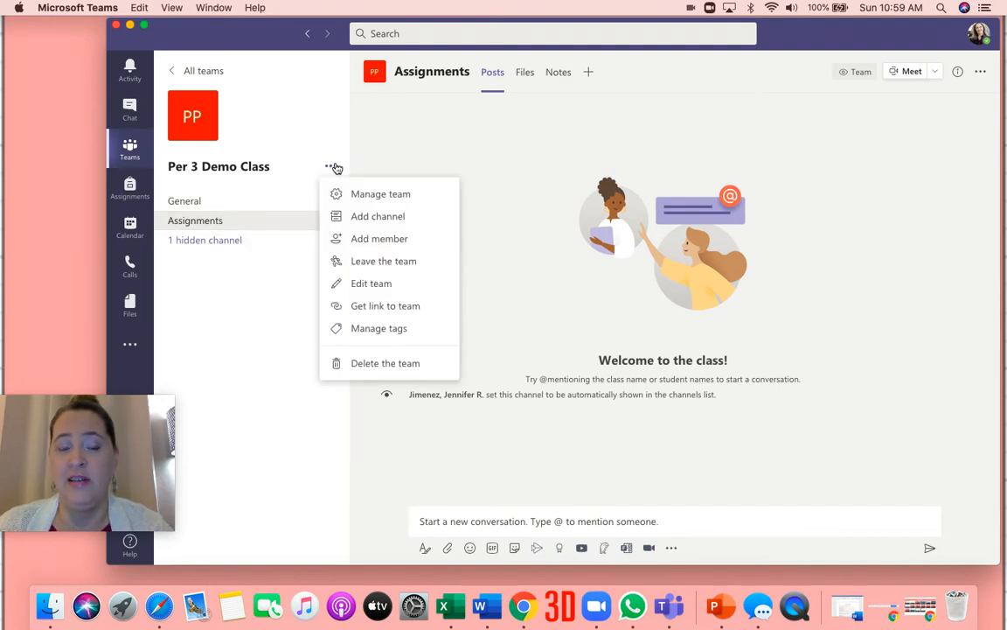
pyautogui.click(372, 218)
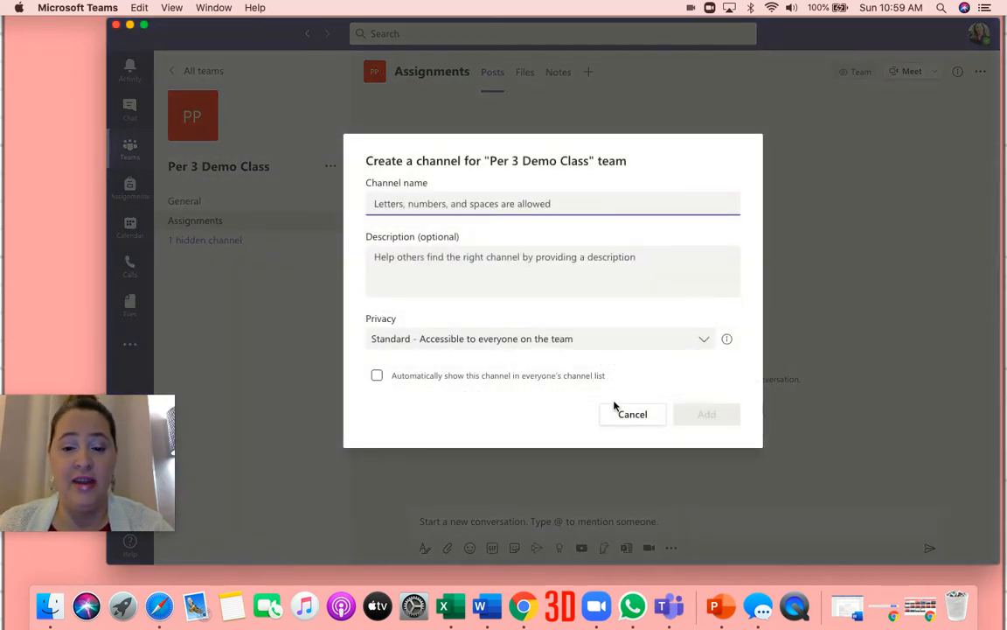
pyautogui.click(630, 417)
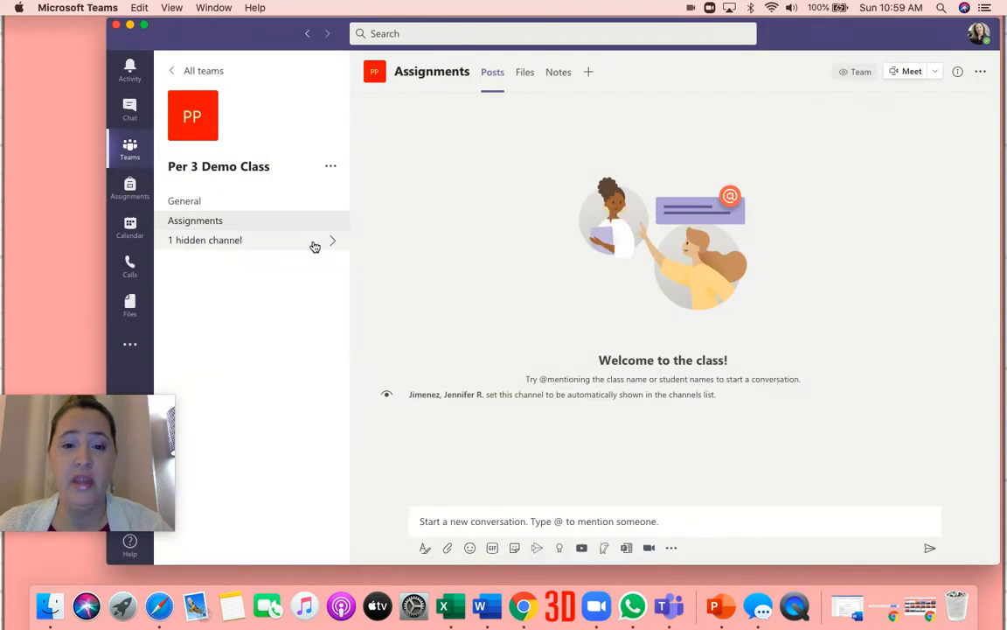
# - Start a new assignment from the General channel of the Per 3 Demo Class team
pyautogui.click(175, 203)
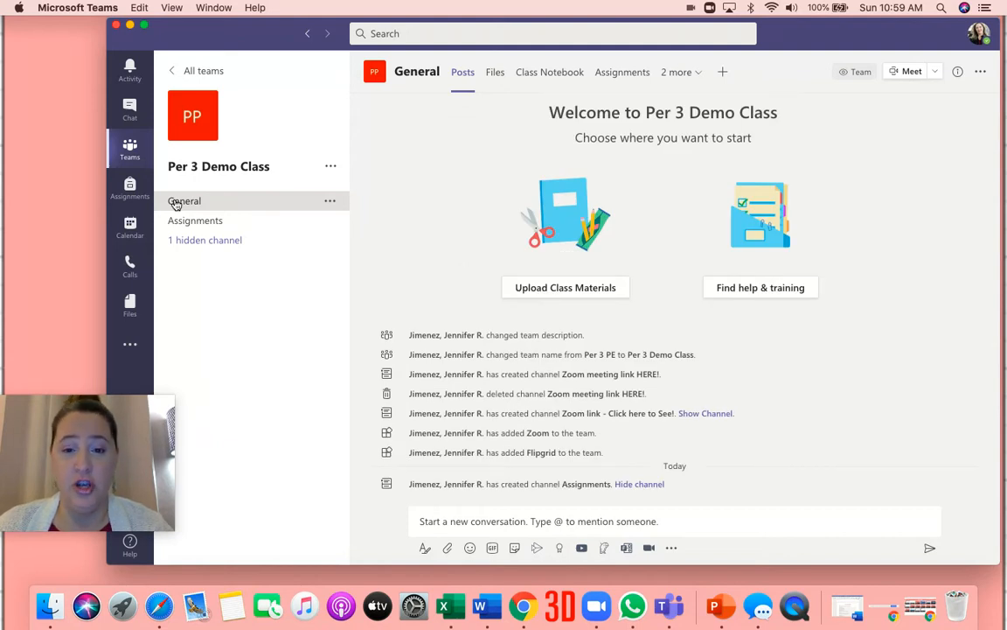
pyautogui.click(622, 73)
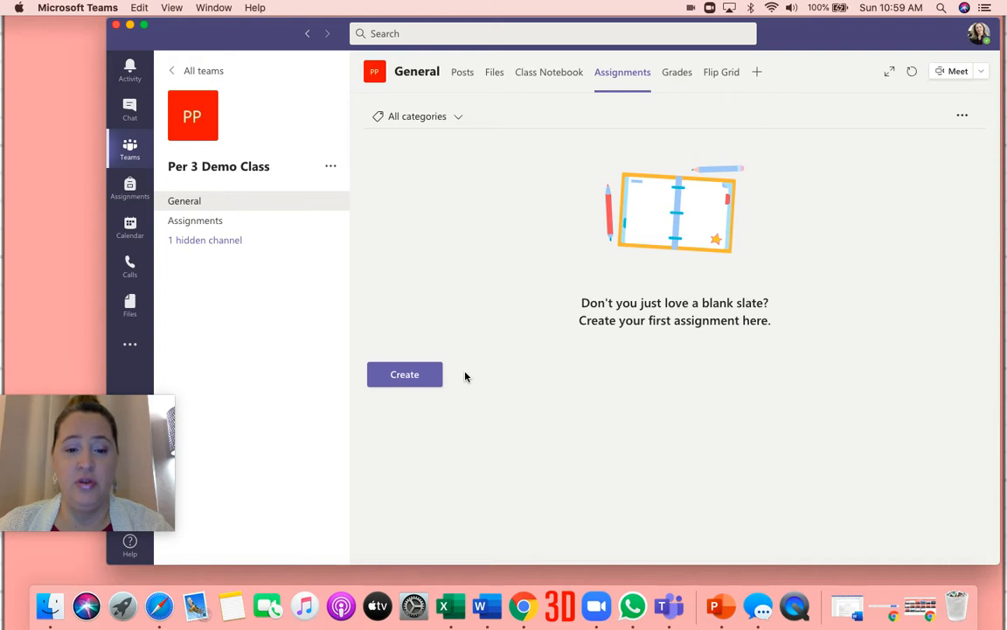
pyautogui.click(403, 383)
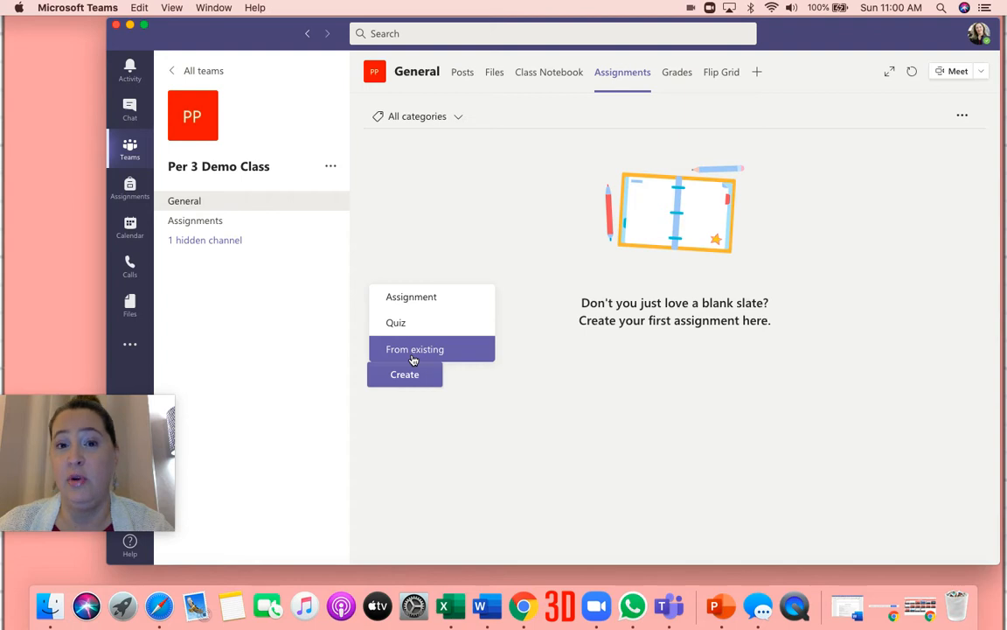
pyautogui.click(425, 300)
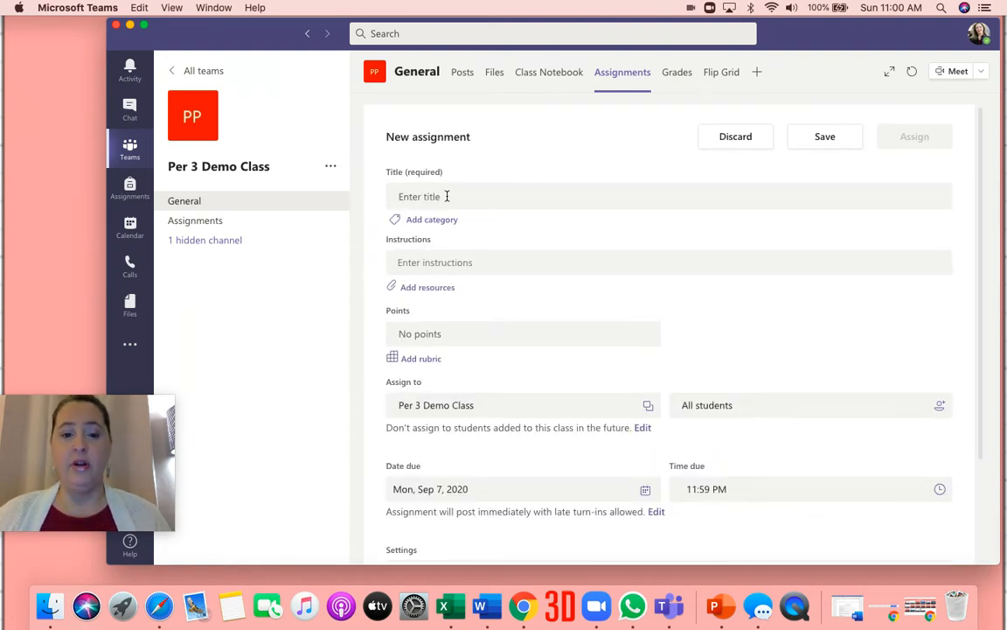
# - Title the new assignment "Jazz Artist Project"
pyautogui.click(447, 196)
pyautogui.write('Jazz Ar')
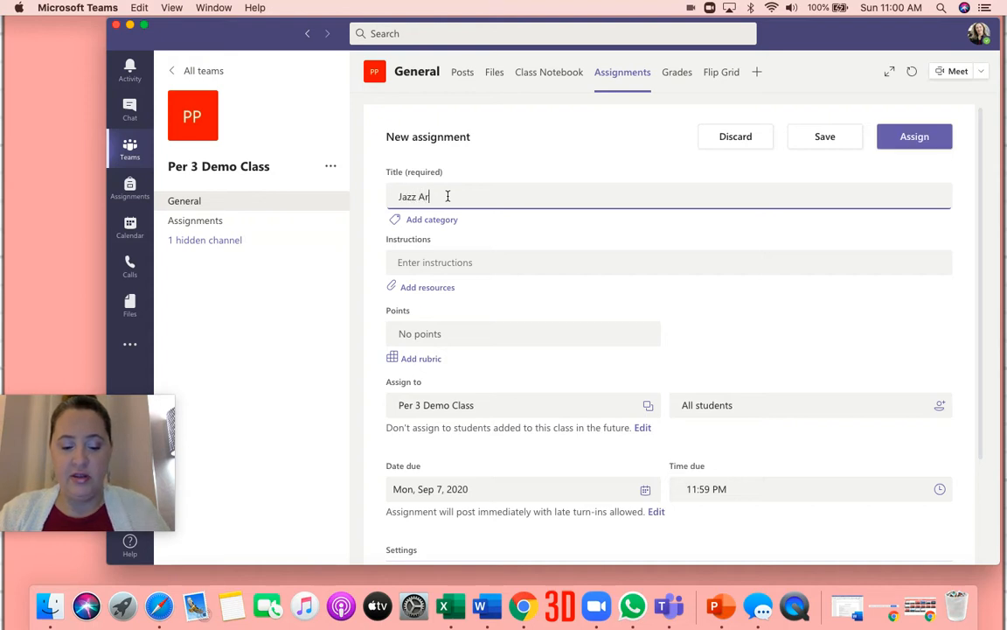
pyautogui.write('tist Proj')
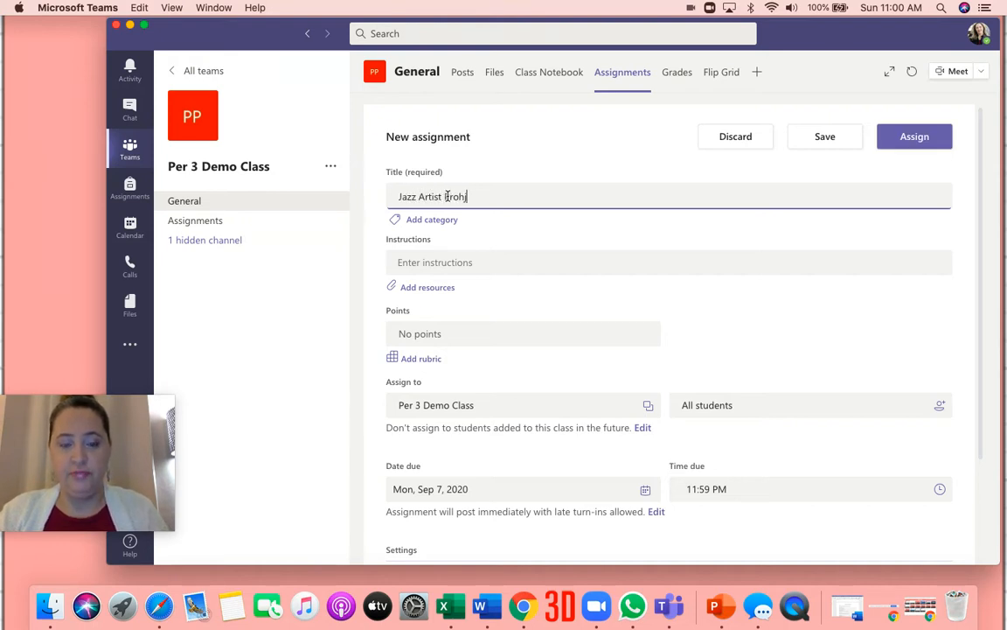
pyautogui.write('ect')
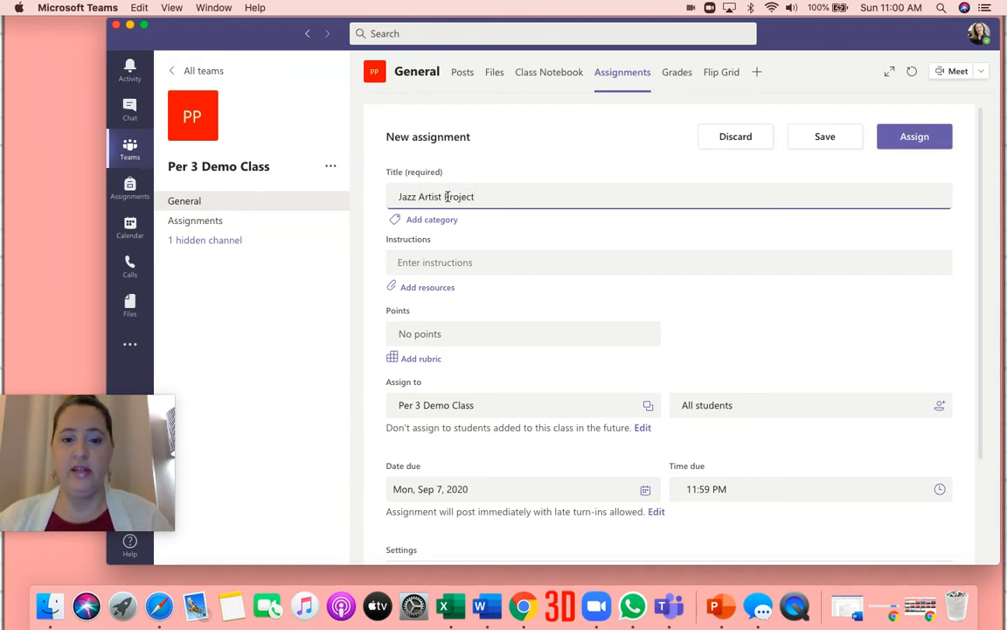
# - Copy the Step One bibliography and research sheet section from the JazzArtistProject document in Word into the assignment's instructions in Teams
pyautogui.click(459, 264)
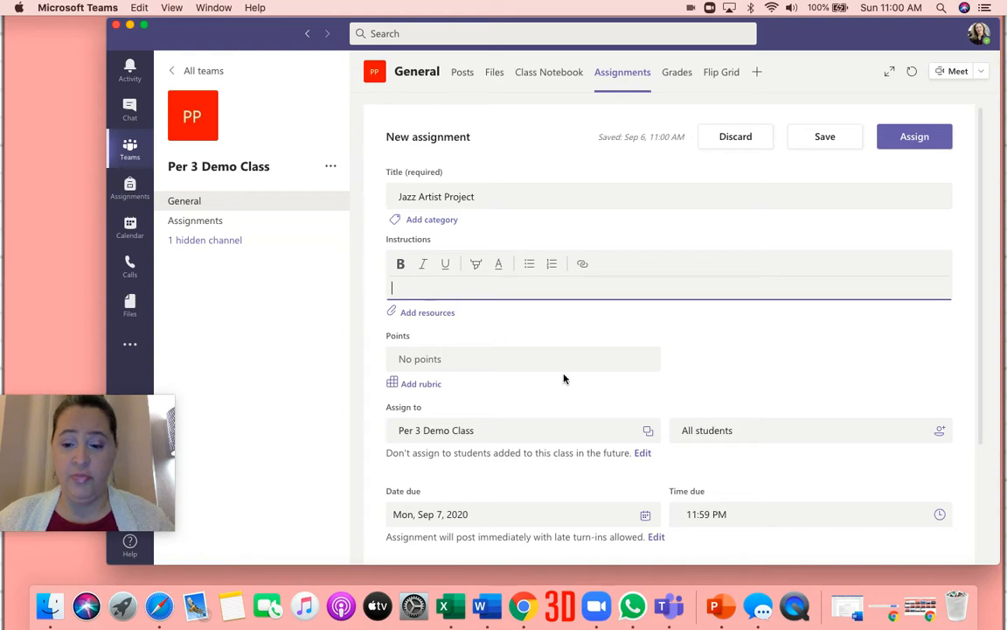
pyautogui.click(844, 605)
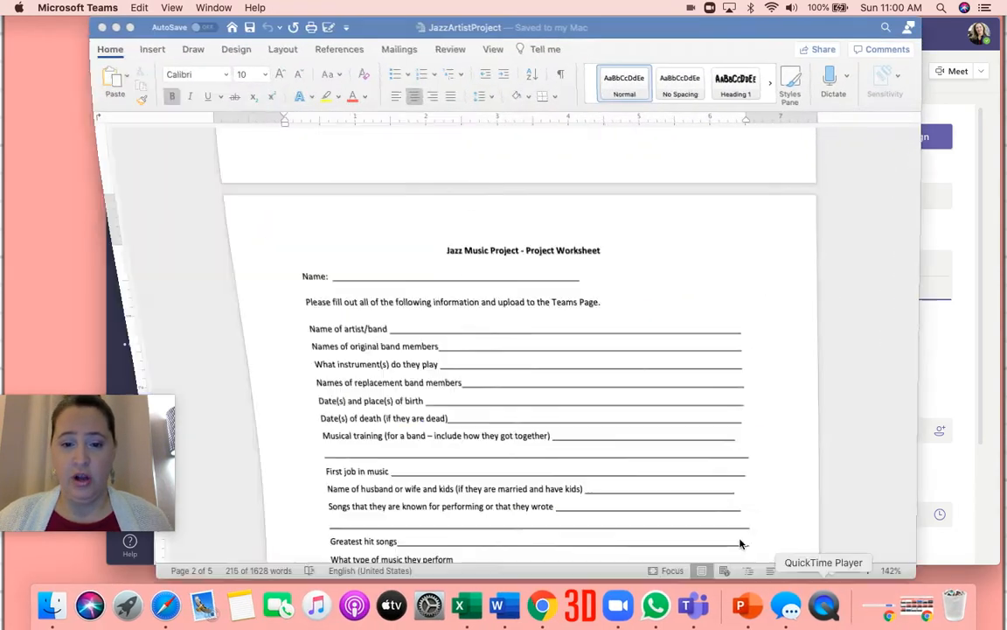
pyautogui.scroll(15, 517, 342)
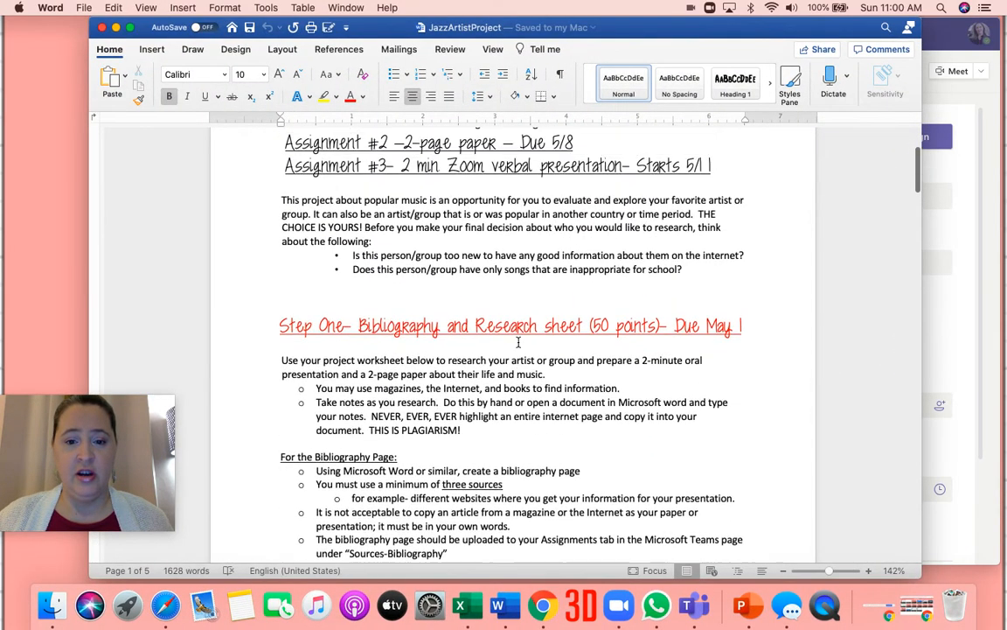
pyautogui.scroll(-5, 517, 342)
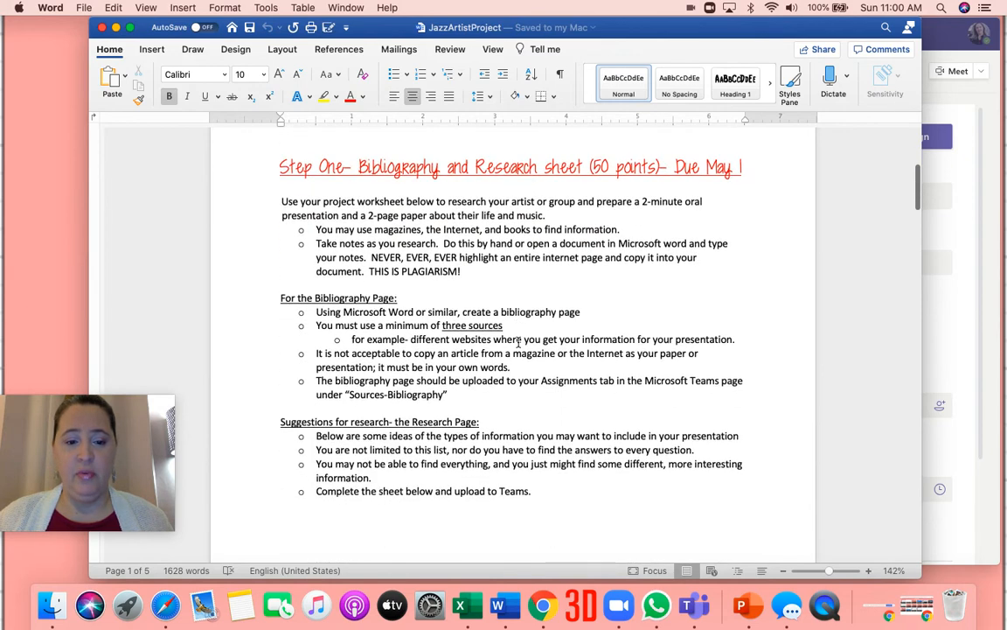
pyautogui.moveTo(531, 497); pyautogui.dragTo(232, 179)
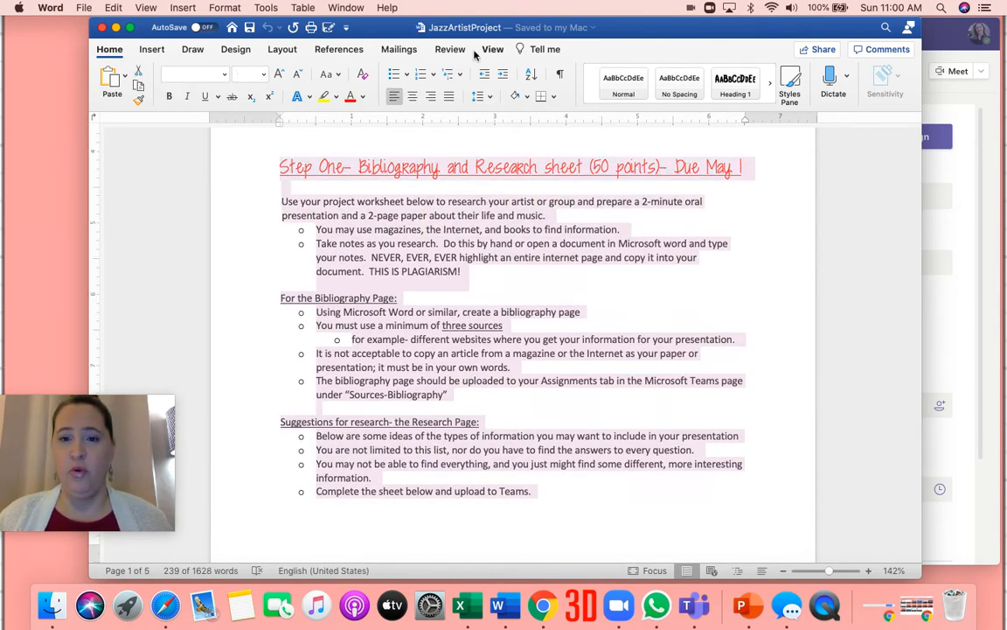
pyautogui.click(115, 28)
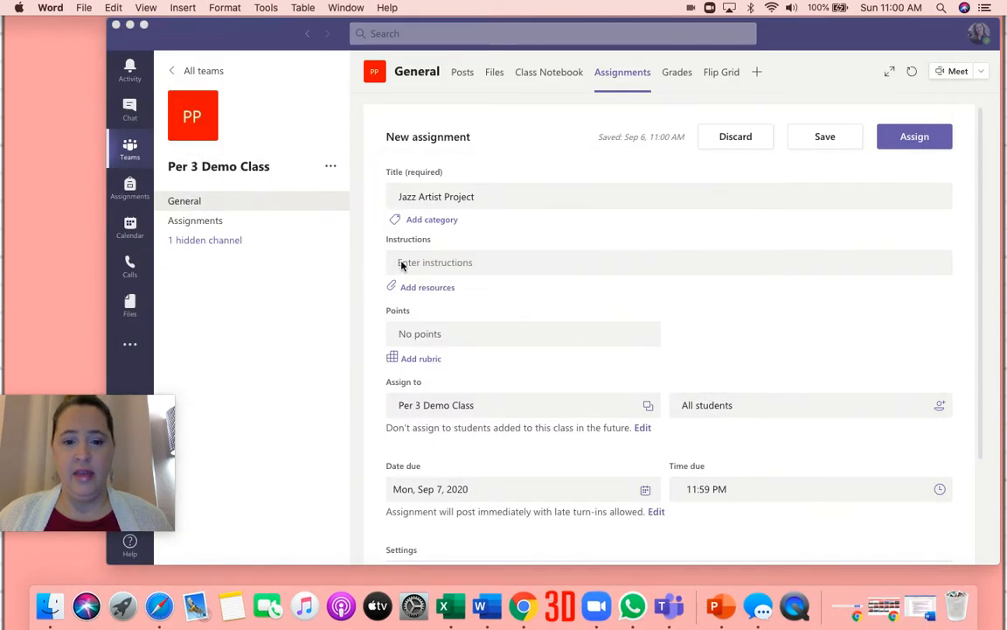
pyautogui.click(411, 265)
pyautogui.press('super+v')
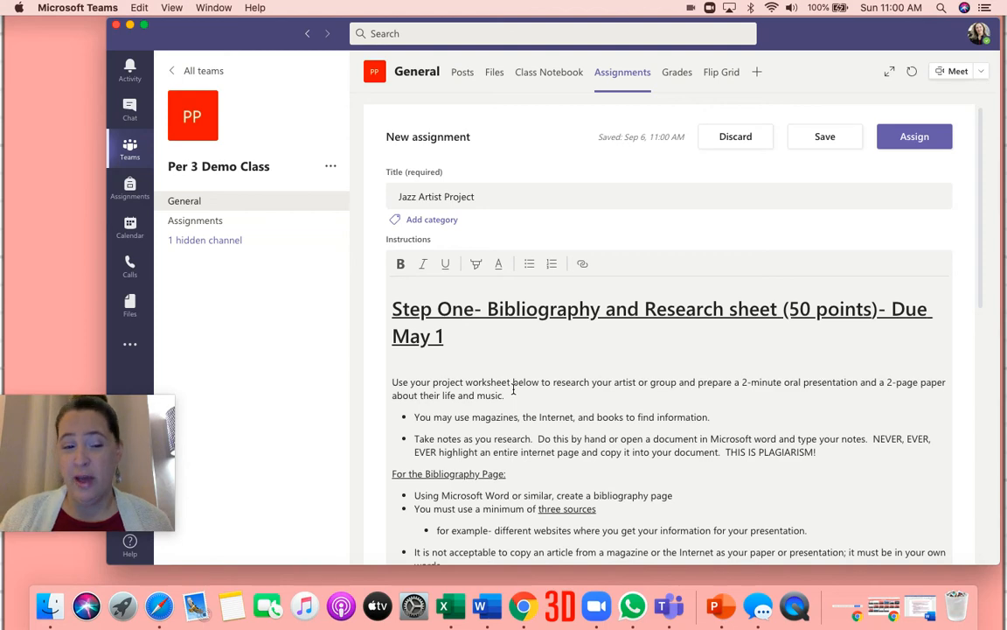
# - Attach JazzArtistProject.docx from the computer's Desktop to the assignment as a resource
pyautogui.scroll(-3, 525, 420)
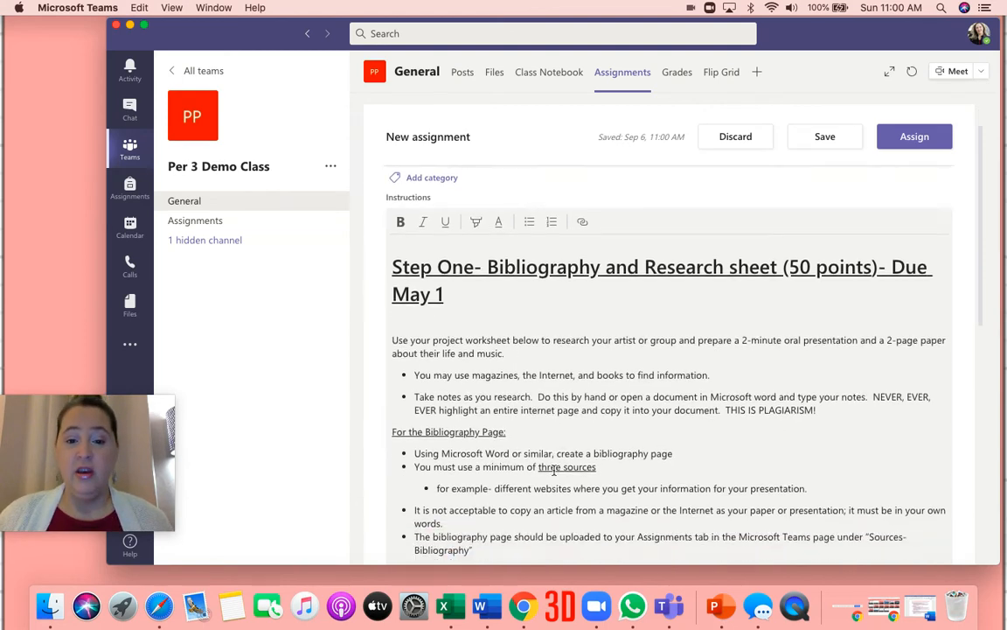
pyautogui.scroll(-8, 555, 469)
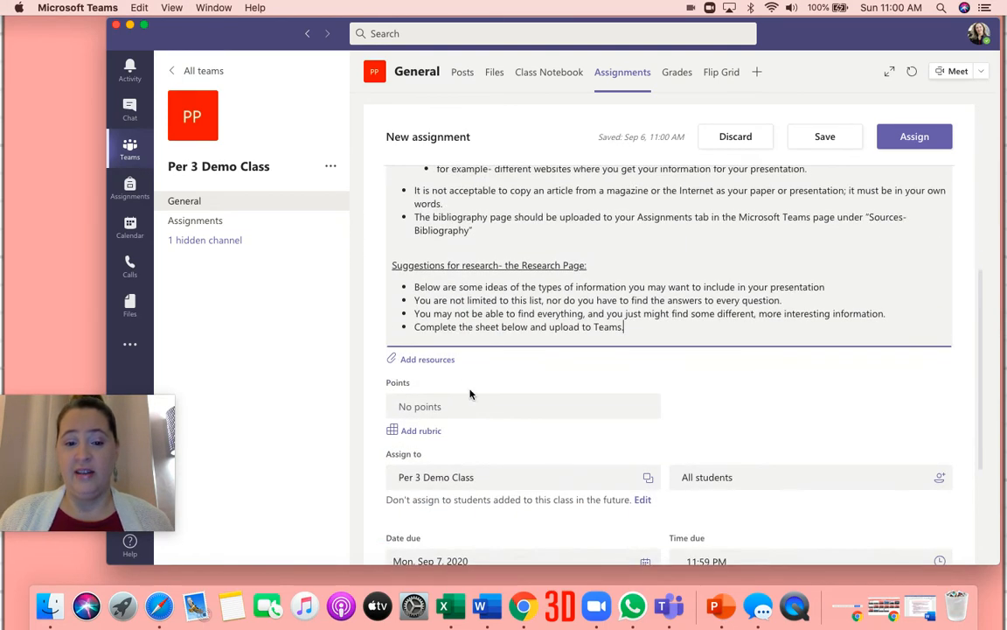
pyautogui.scroll(-1, 437, 360)
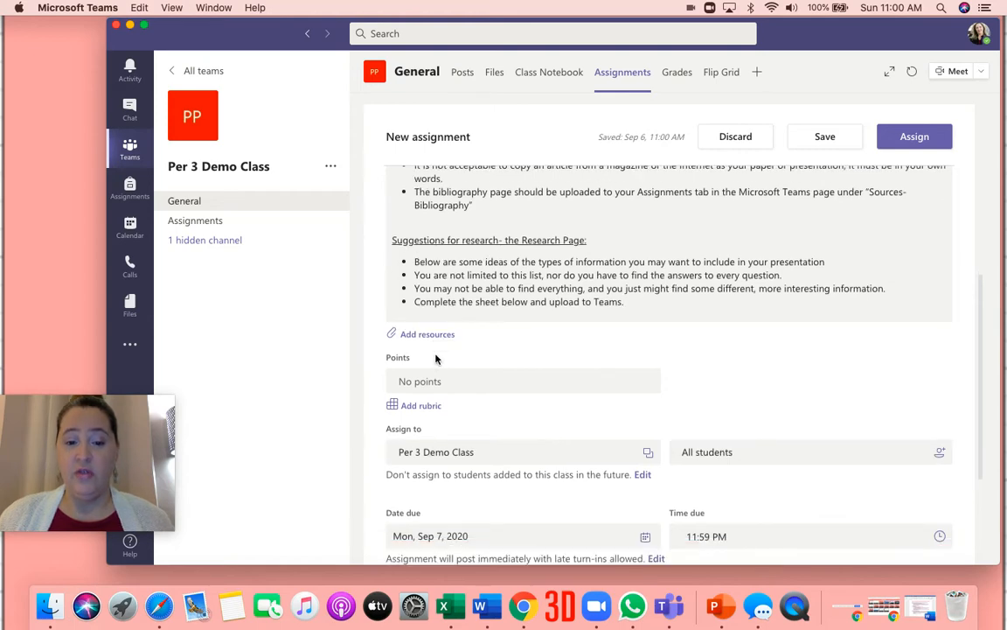
pyautogui.click(433, 336)
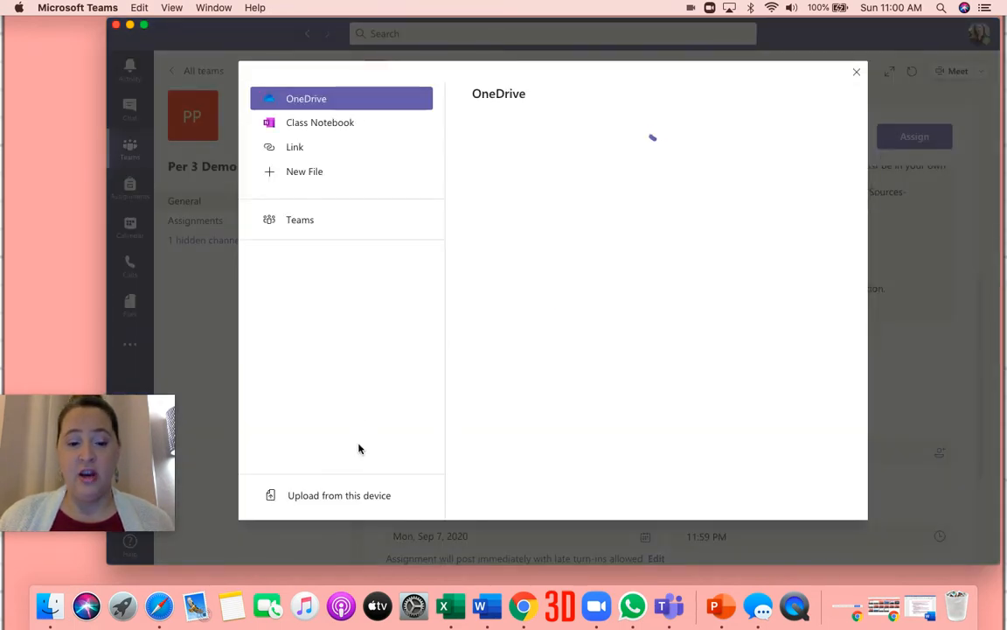
pyautogui.click(342, 500)
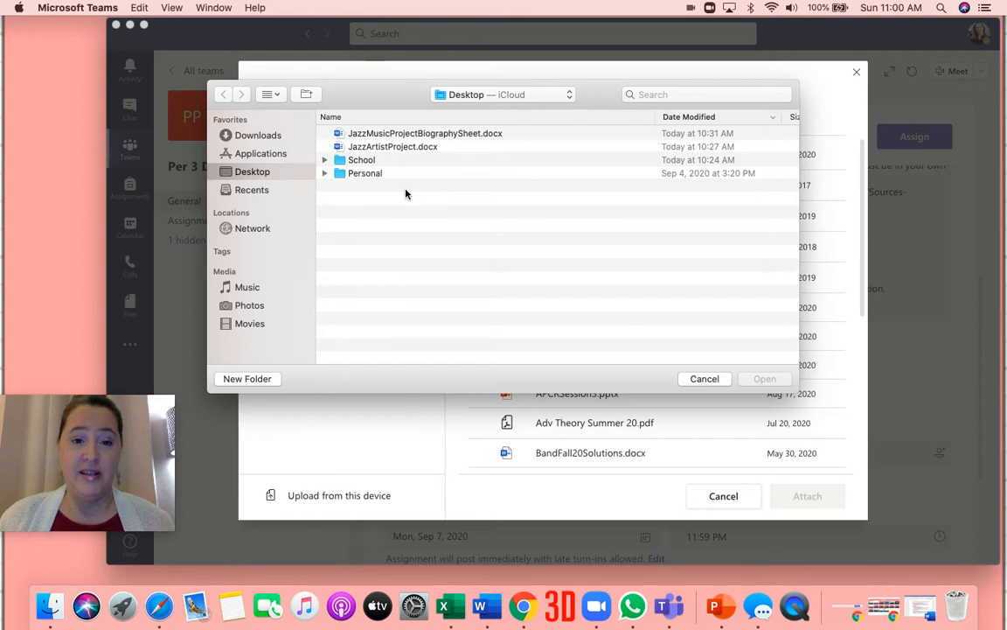
pyautogui.click(396, 151)
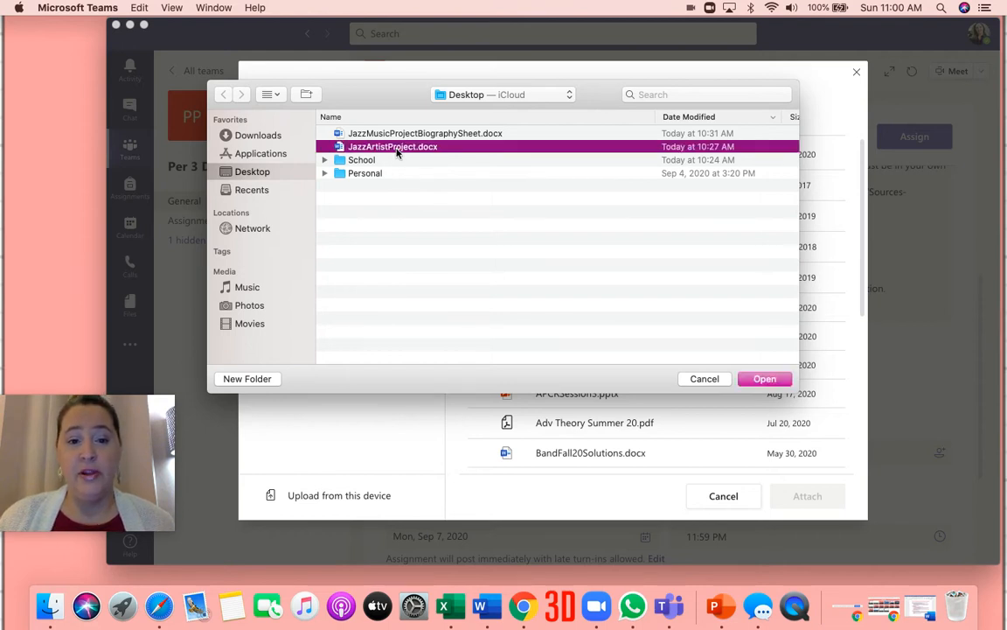
pyautogui.click(762, 381)
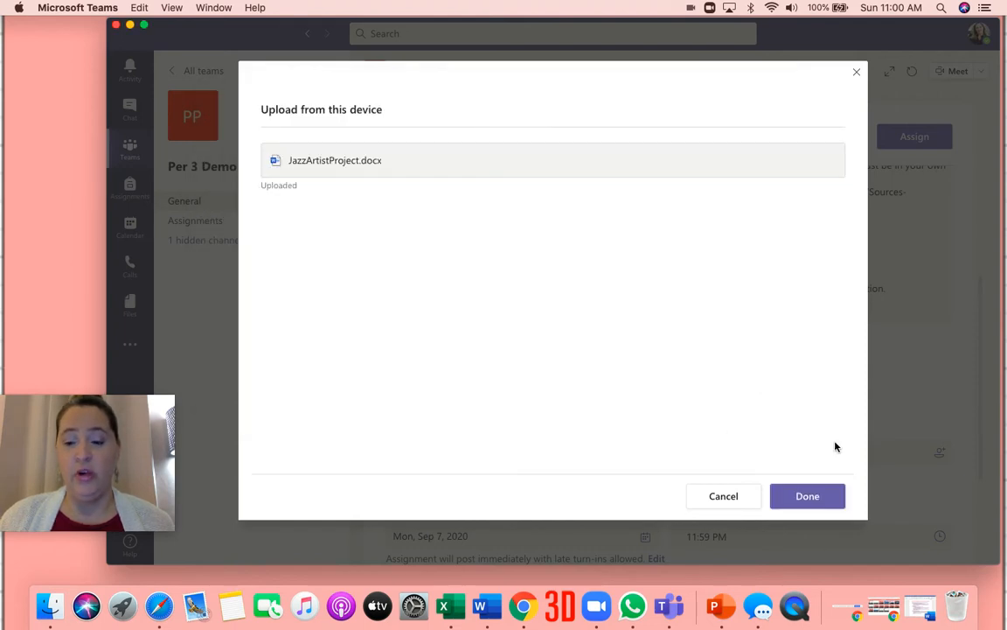
pyautogui.click(815, 498)
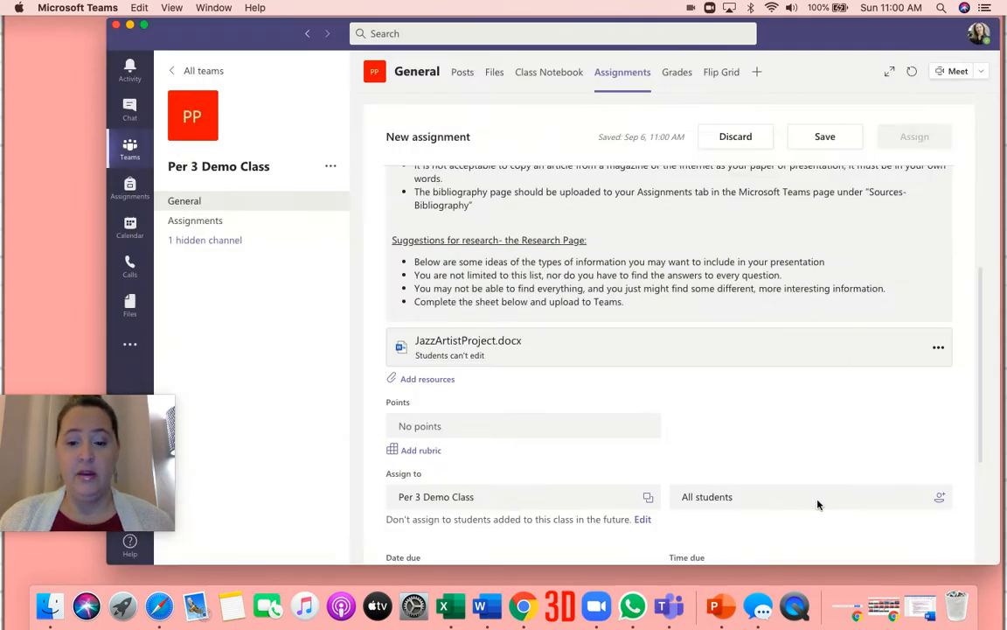
# - Set the assignment's point value to 100
pyautogui.scroll(5, 645, 306)
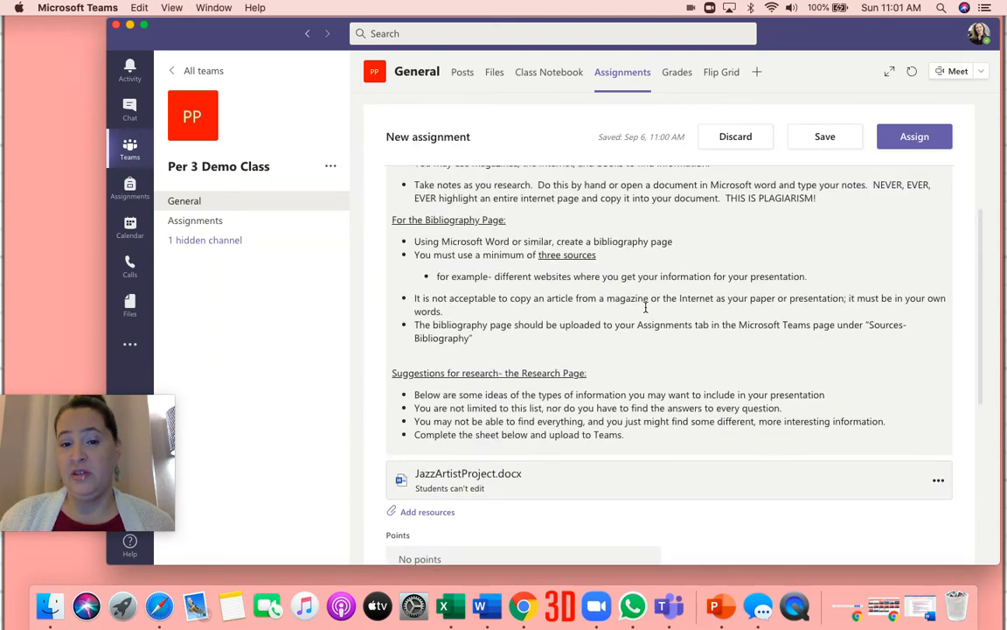
pyautogui.scroll(2, 645, 306)
pyautogui.scroll(-3, 646, 306)
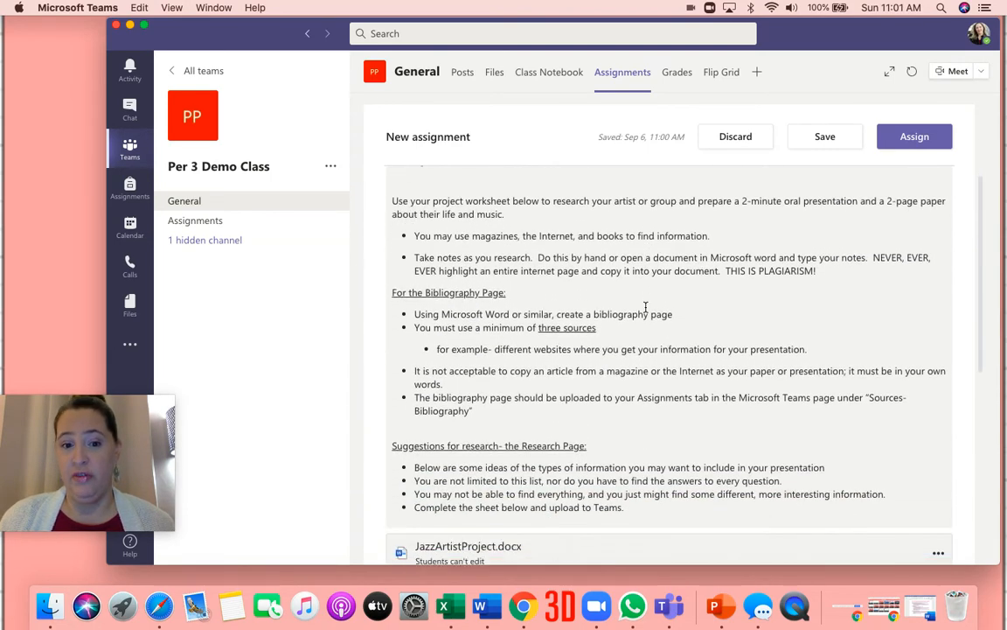
pyautogui.scroll(-3, 645, 306)
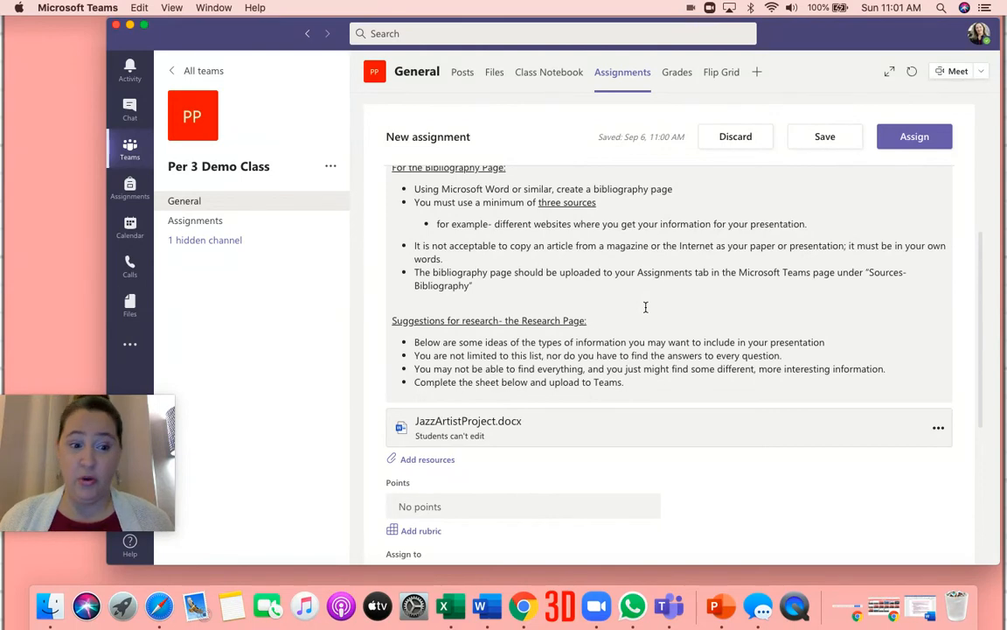
pyautogui.scroll(-3, 612, 315)
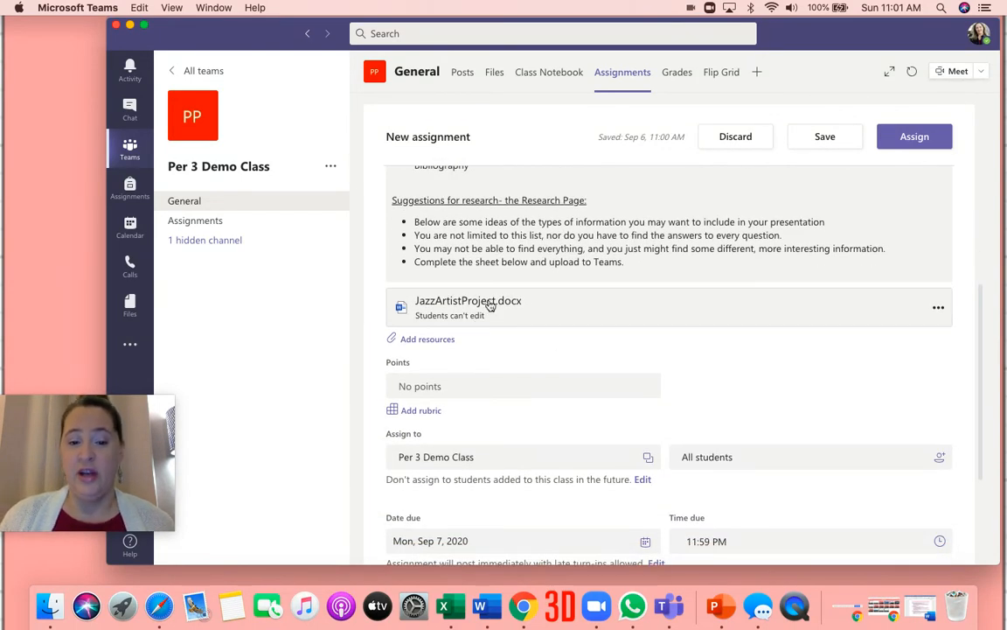
pyautogui.click(466, 387)
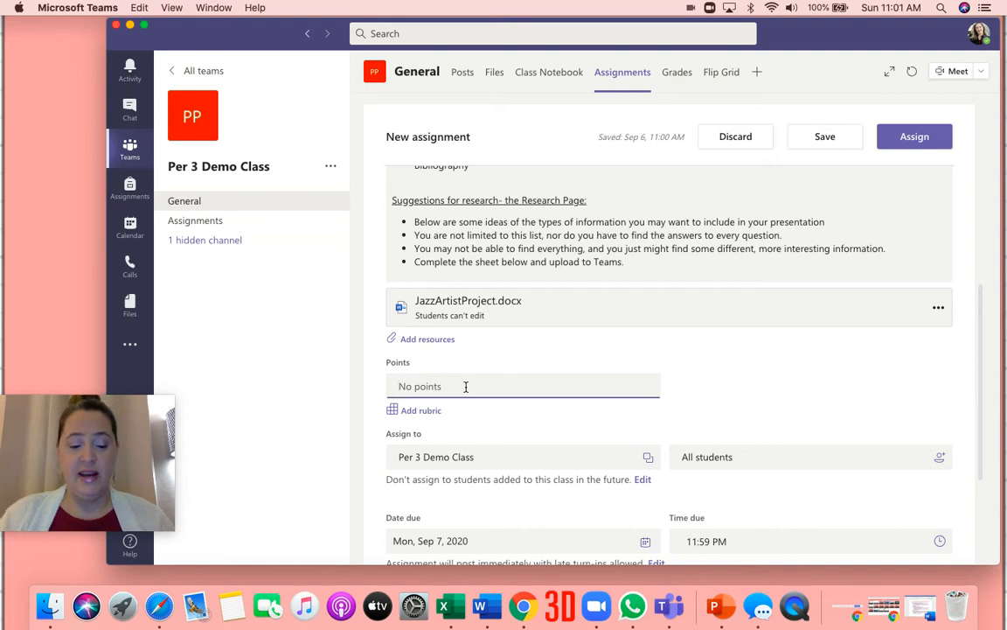
pyautogui.write('100')
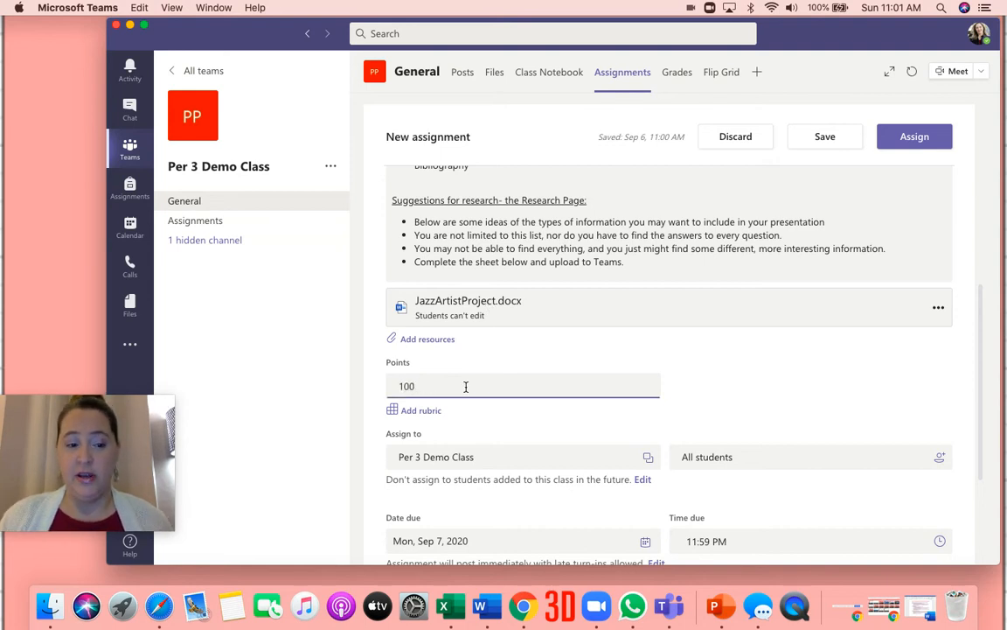
pyautogui.click(717, 382)
# - Set the student assignment settings to assign to all students added to this class in the future
pyautogui.scroll(-3, 726, 383)
pyautogui.scroll(-1, 726, 383)
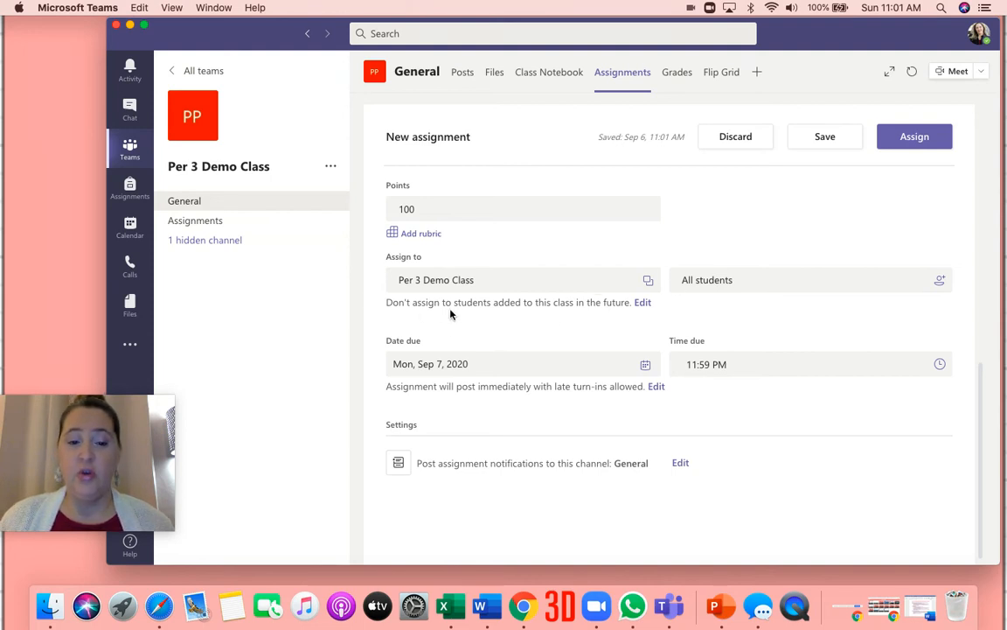
pyautogui.click(644, 303)
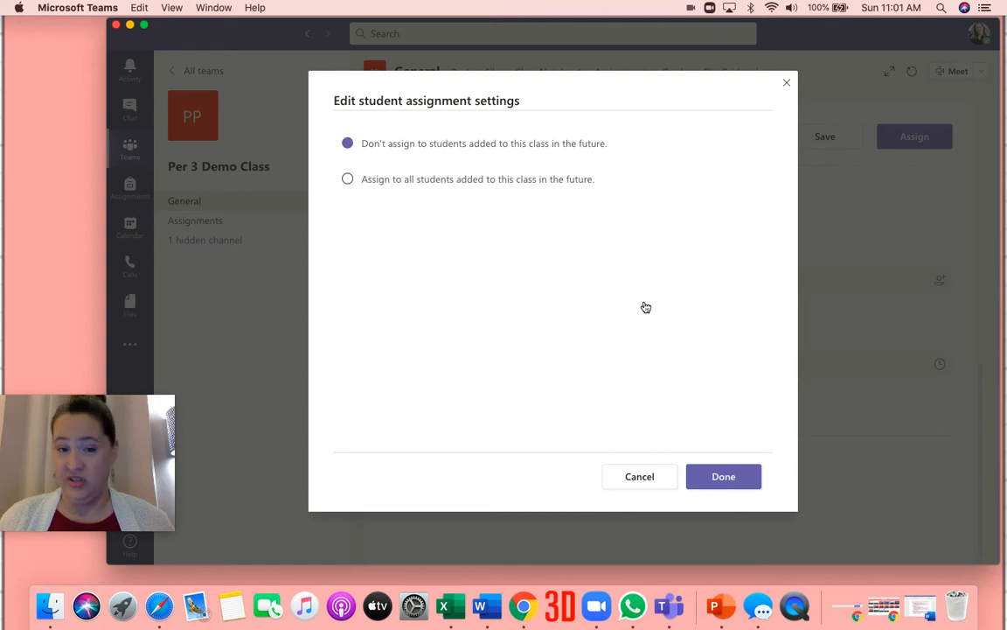
pyautogui.click(349, 180)
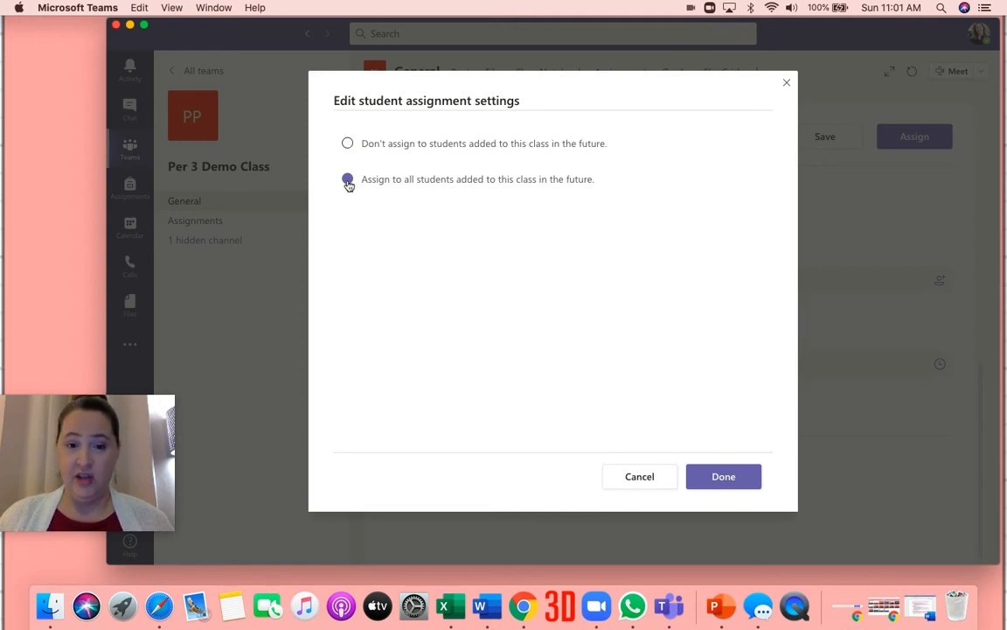
pyautogui.click(722, 477)
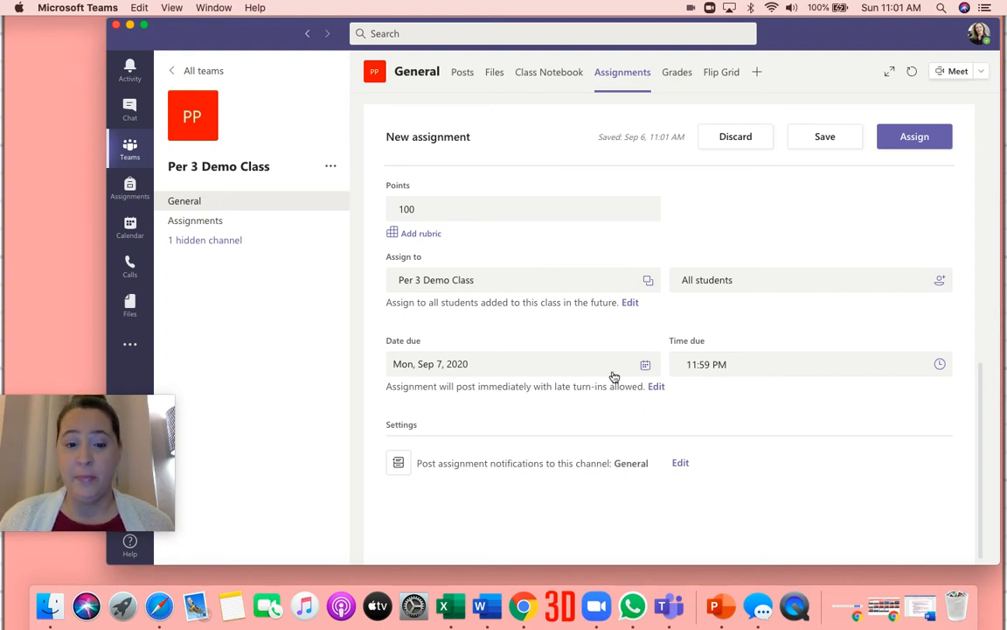
# - Set the assignment's due date to Fri, Sep 11, 2020
pyautogui.scroll(-1, 612, 378)
pyautogui.click(646, 360)
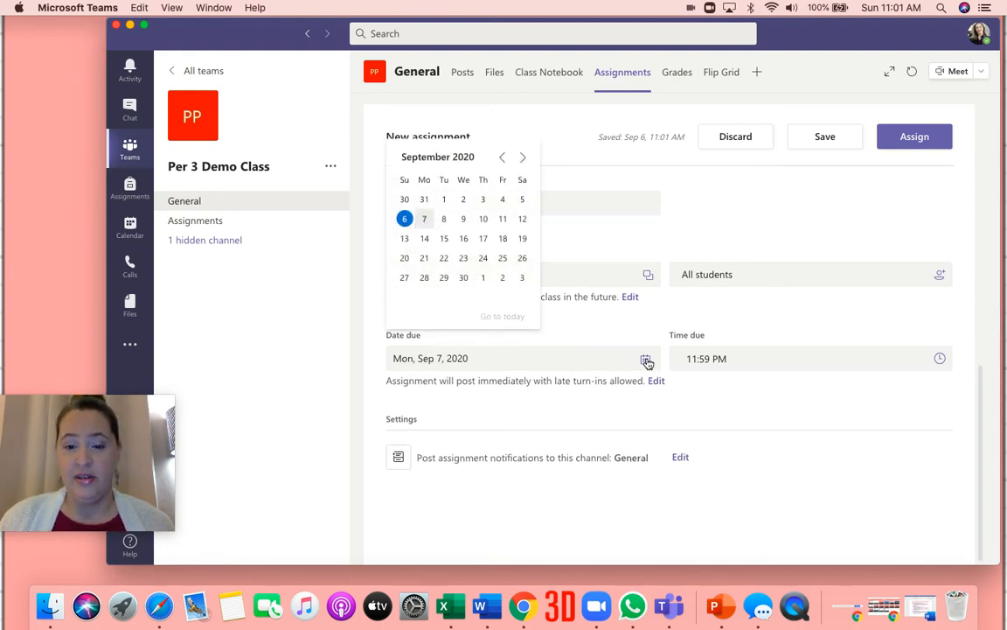
pyautogui.click(503, 218)
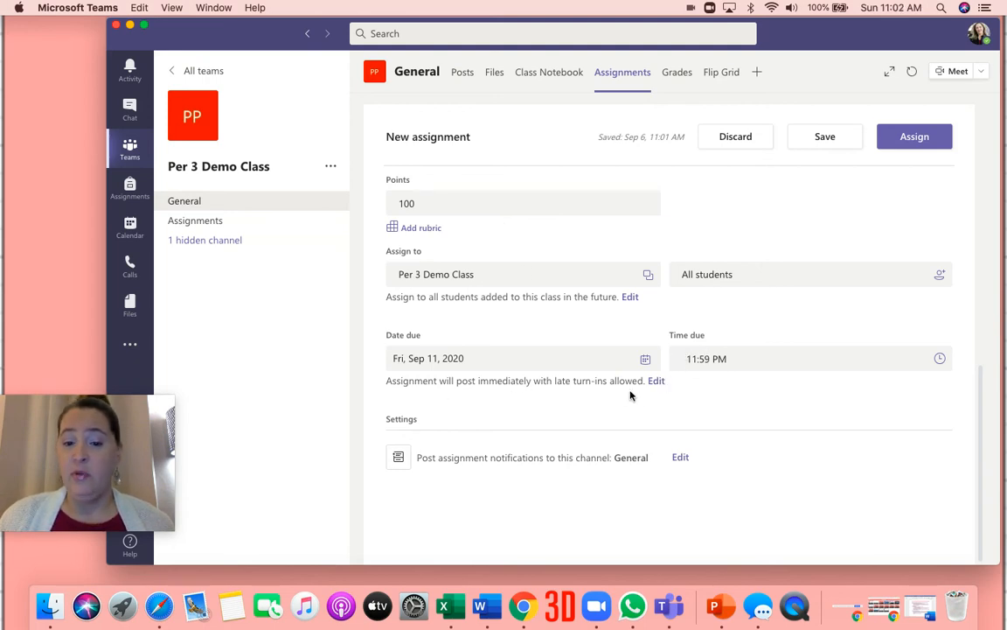
# - Try a close date of Fri, Sep 18, 2020 in the assignment timeline and remove it again
pyautogui.click(655, 384)
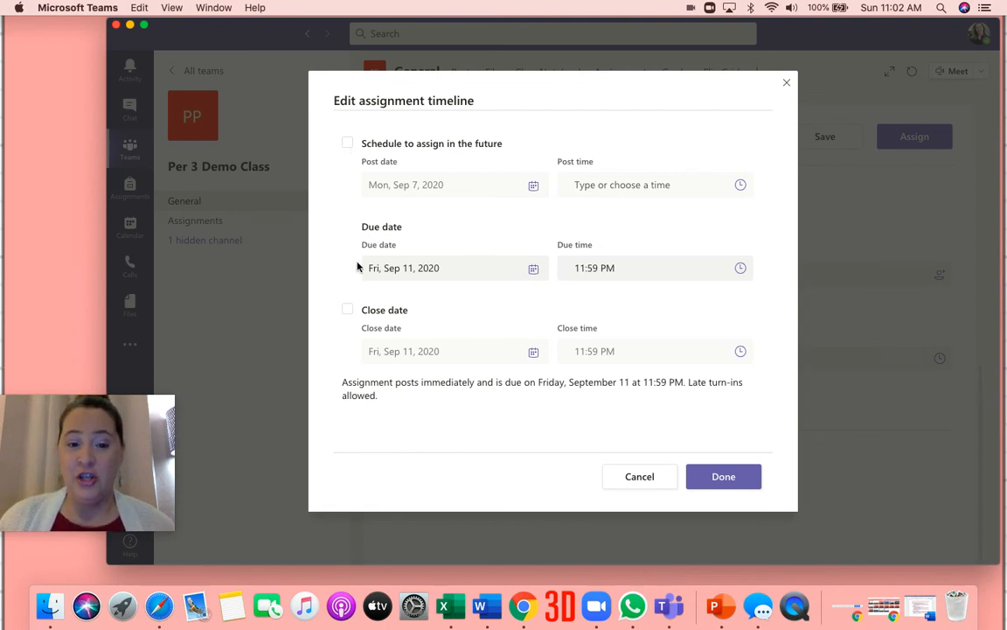
pyautogui.click(348, 314)
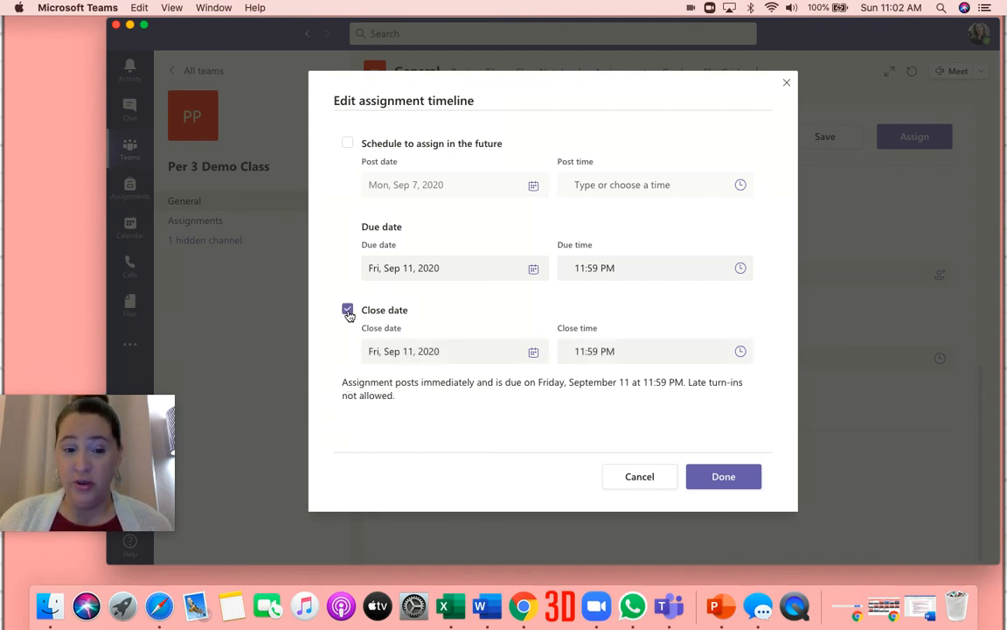
pyautogui.click(533, 352)
pyautogui.click(478, 232)
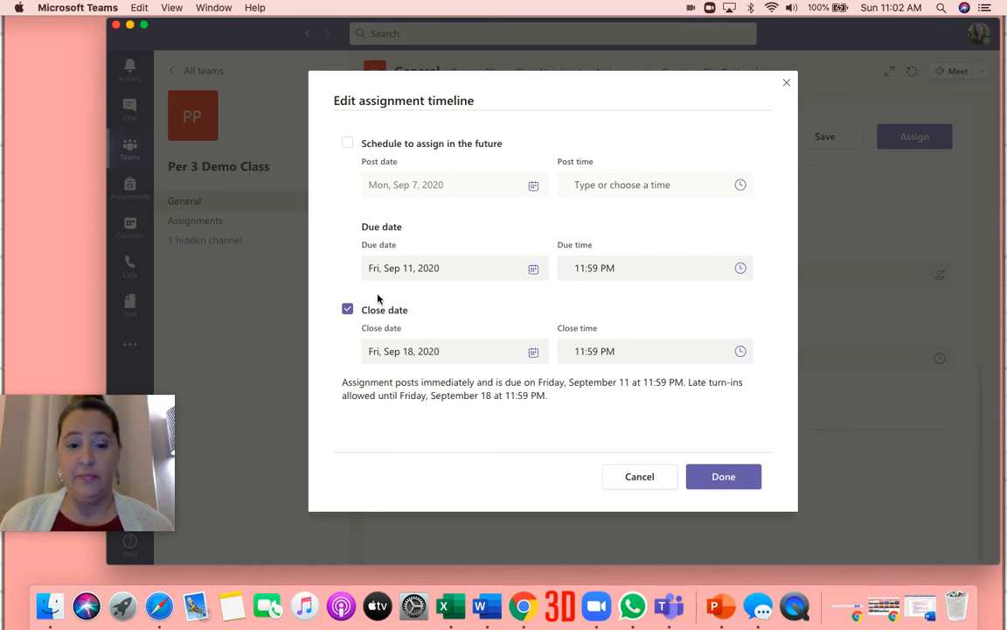
pyautogui.click(348, 311)
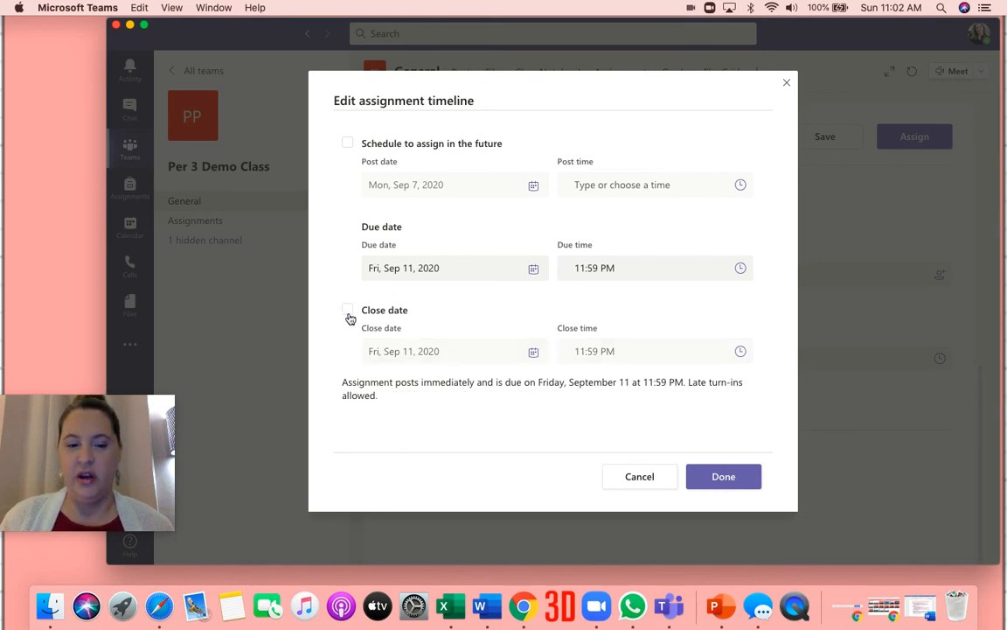
pyautogui.click(725, 478)
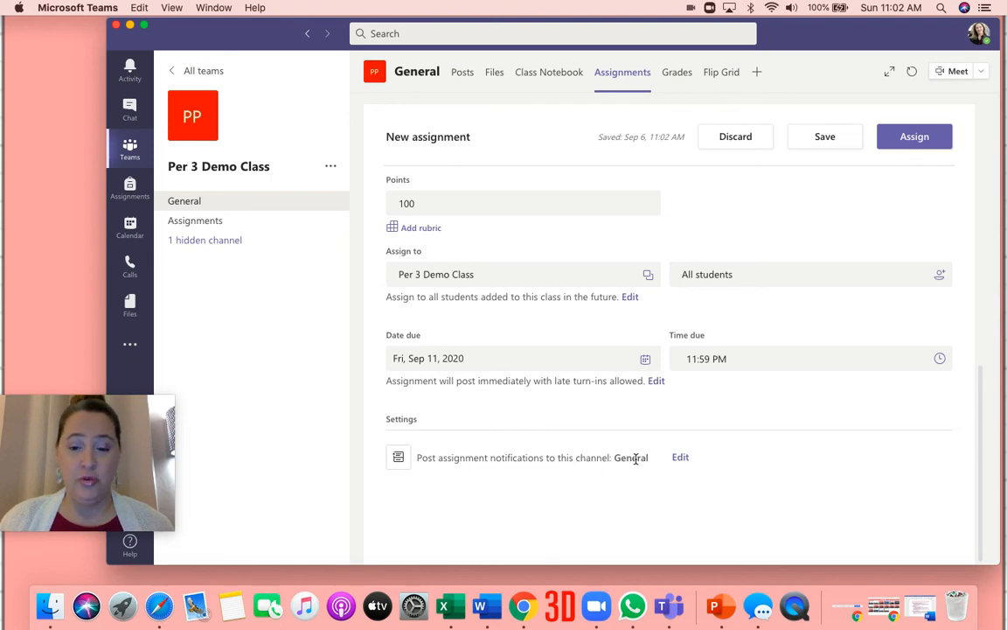
# - Choose the Assignments channel for posting the assignment's notifications
pyautogui.click(680, 458)
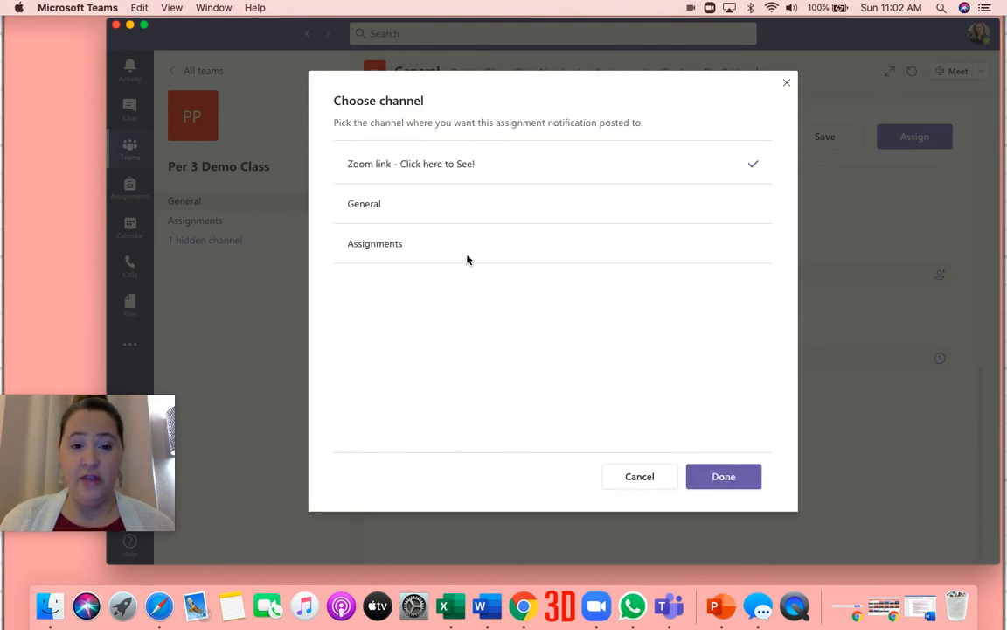
pyautogui.click(423, 250)
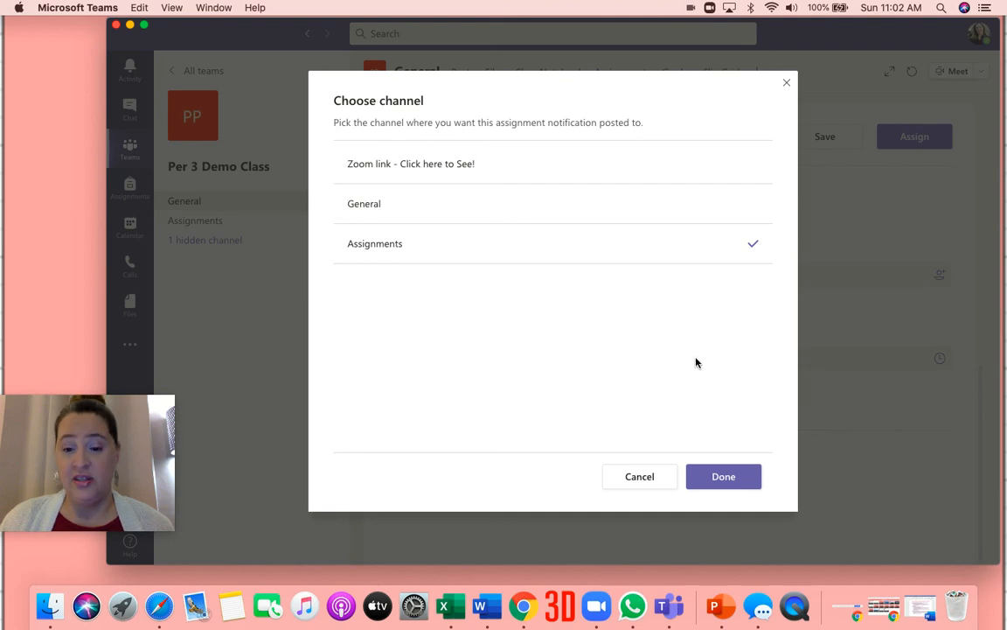
pyautogui.click(724, 476)
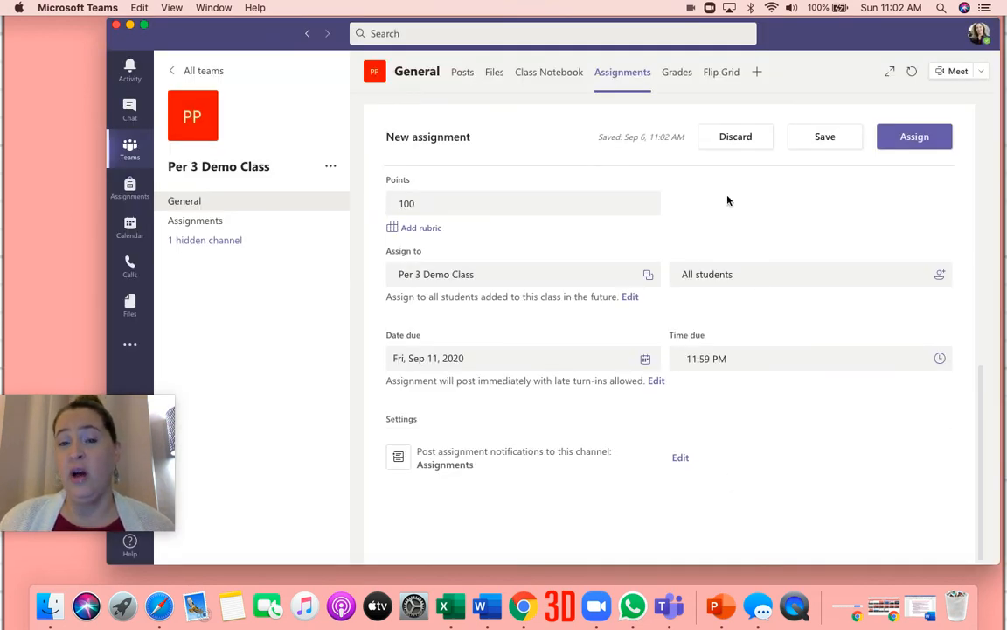
# - Save the assignment as a draft and reopen Jazz Artist Project from the drafts
pyautogui.click(824, 138)
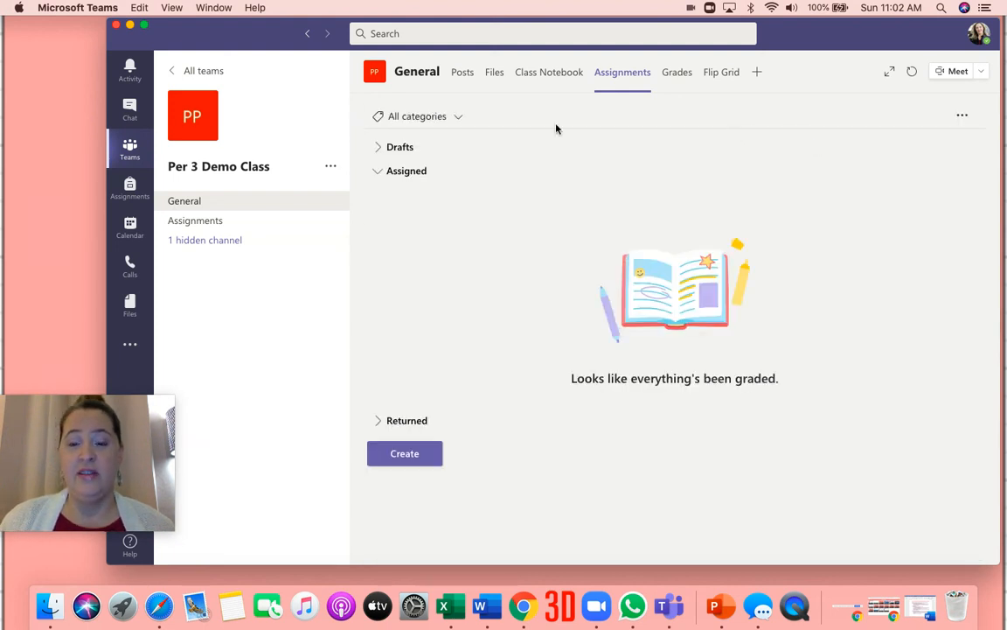
pyautogui.click(378, 150)
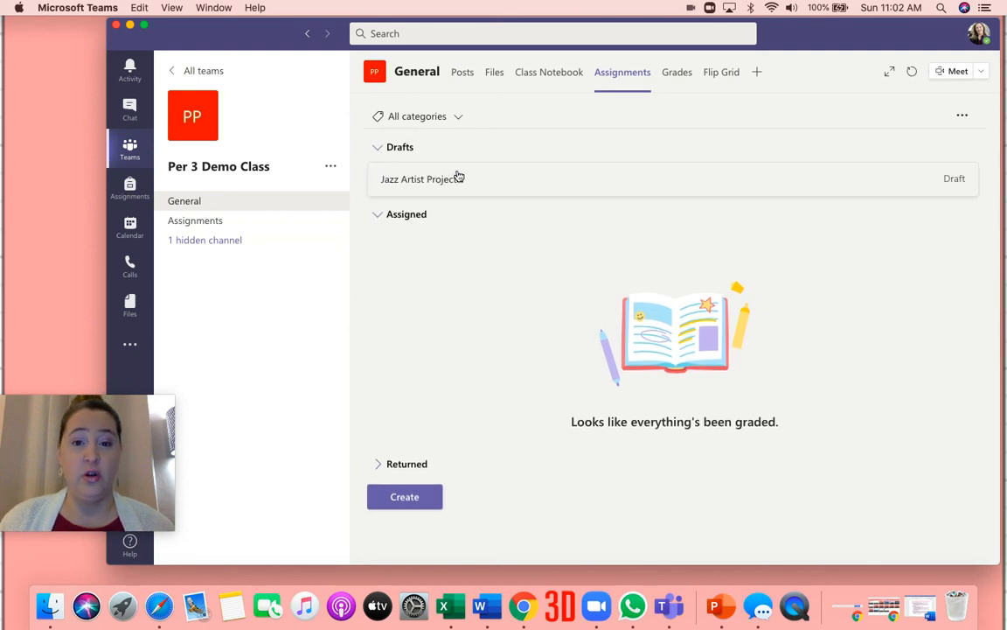
pyautogui.click(441, 180)
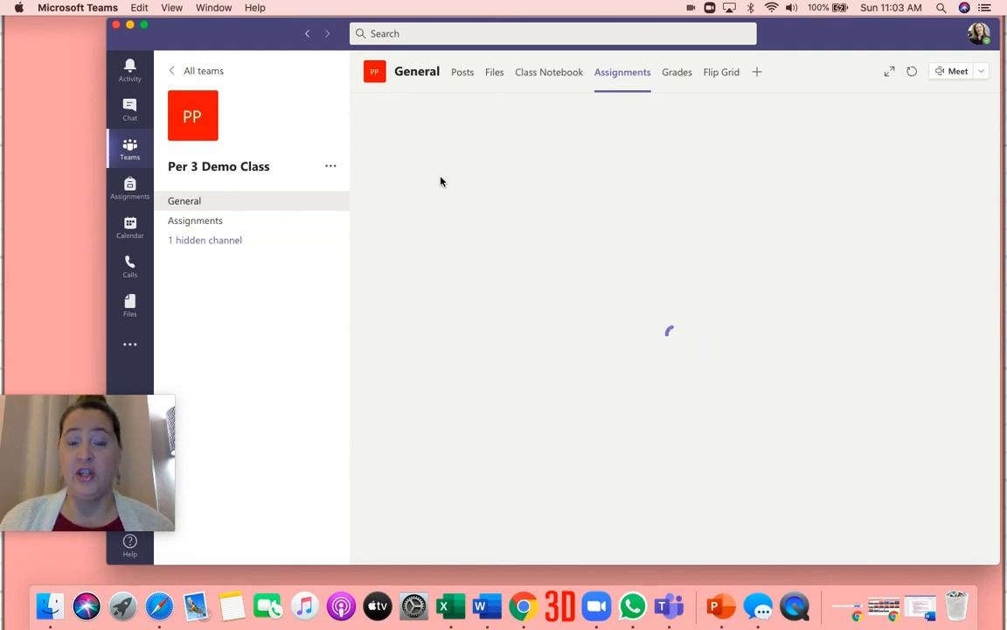